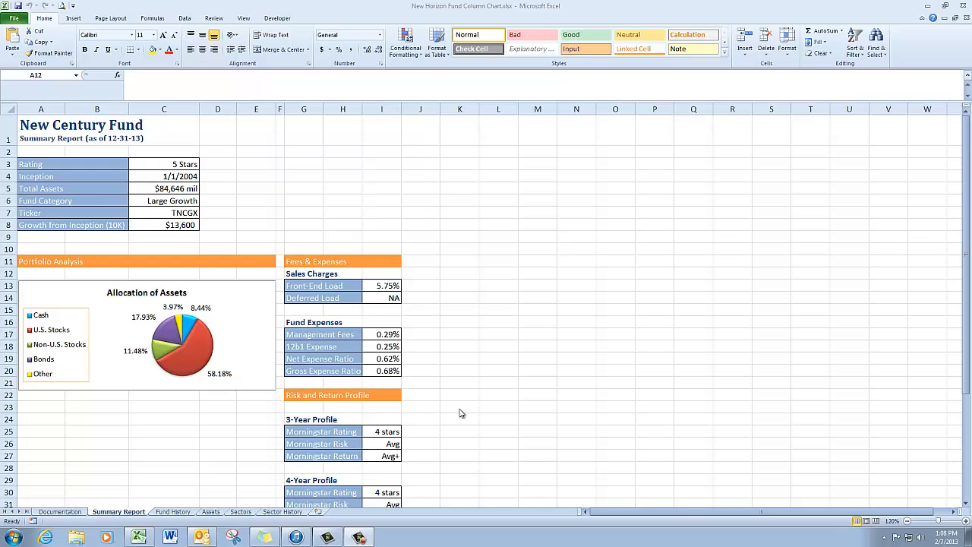
Insert a 2-D clustered column chart from the range A3:C15 on the Sectors sheet
left_click(240, 514)
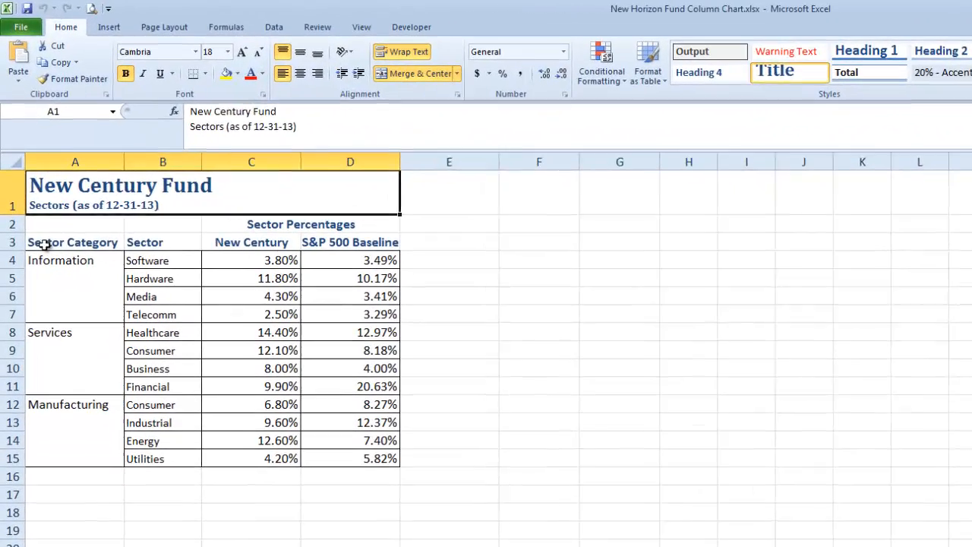
left_click_drag(45, 243, 283, 427)
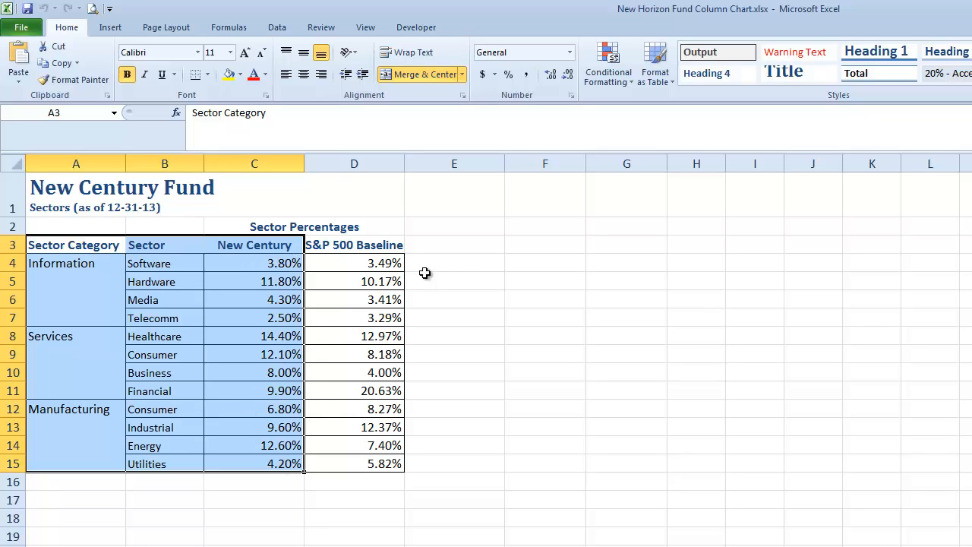
left_click(110, 28)
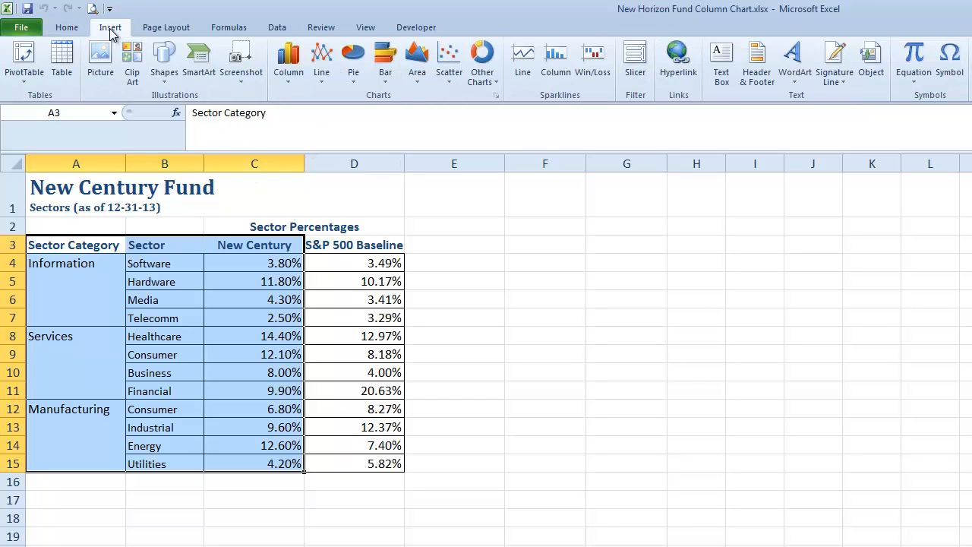
left_click(288, 70)
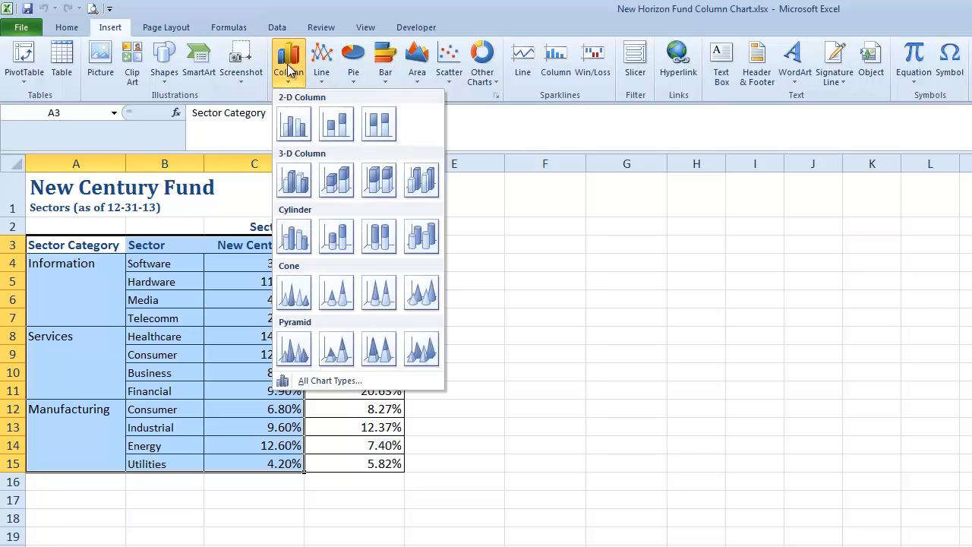
left_click(295, 125)
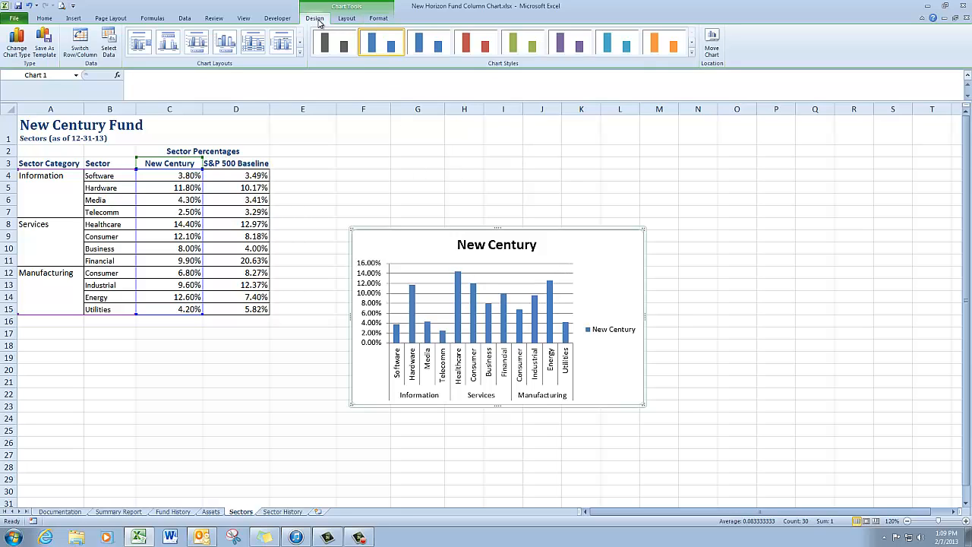
Move the column chart to the Summary Report sheet as an embedded object
left_click(712, 45)
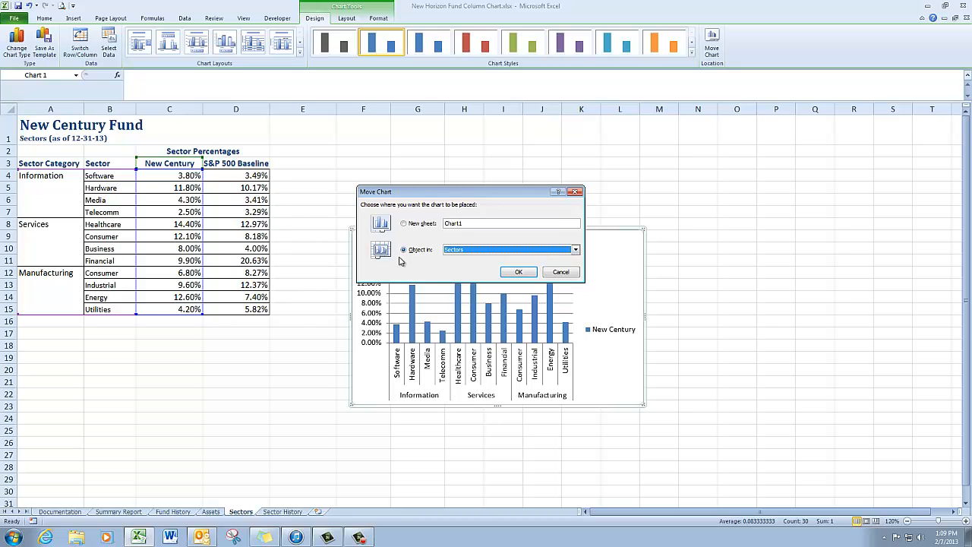
left_click(576, 250)
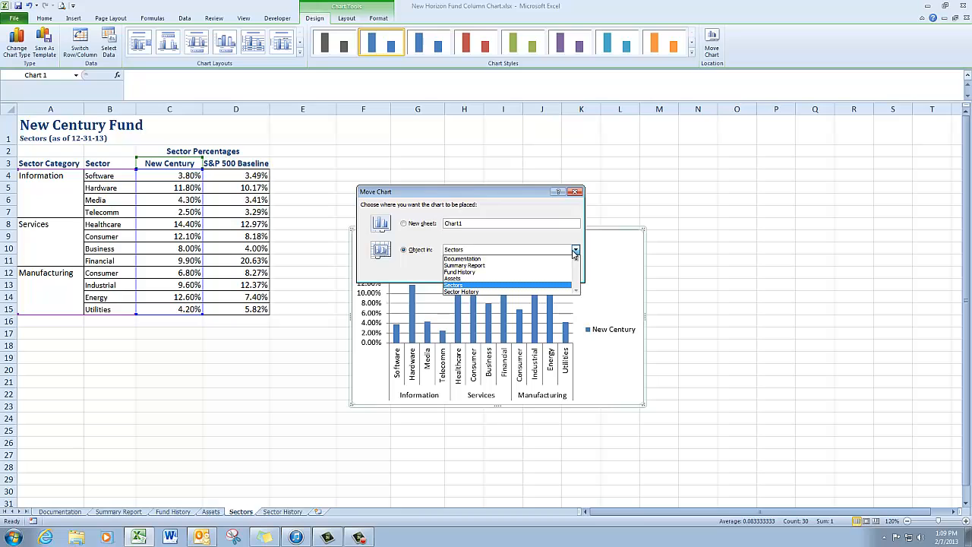
left_click(537, 267)
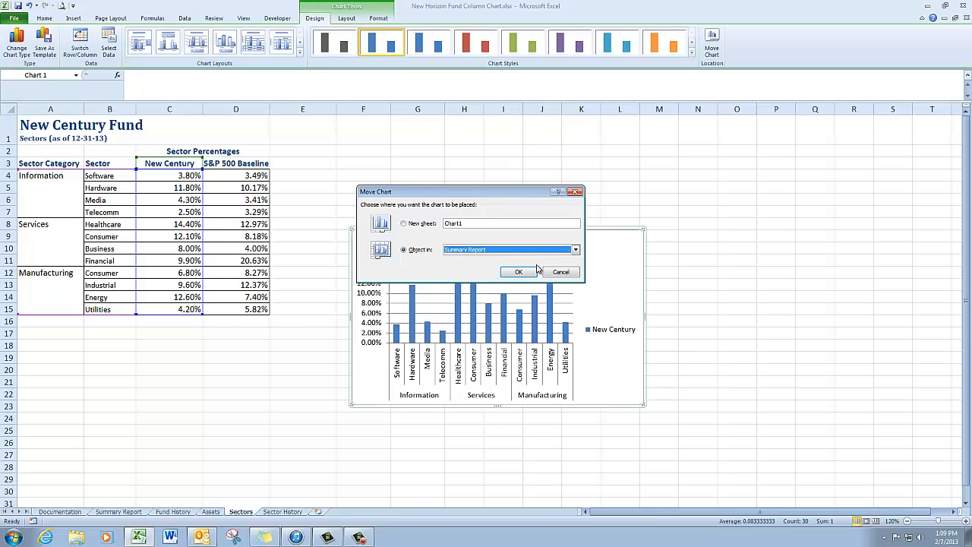
left_click(531, 272)
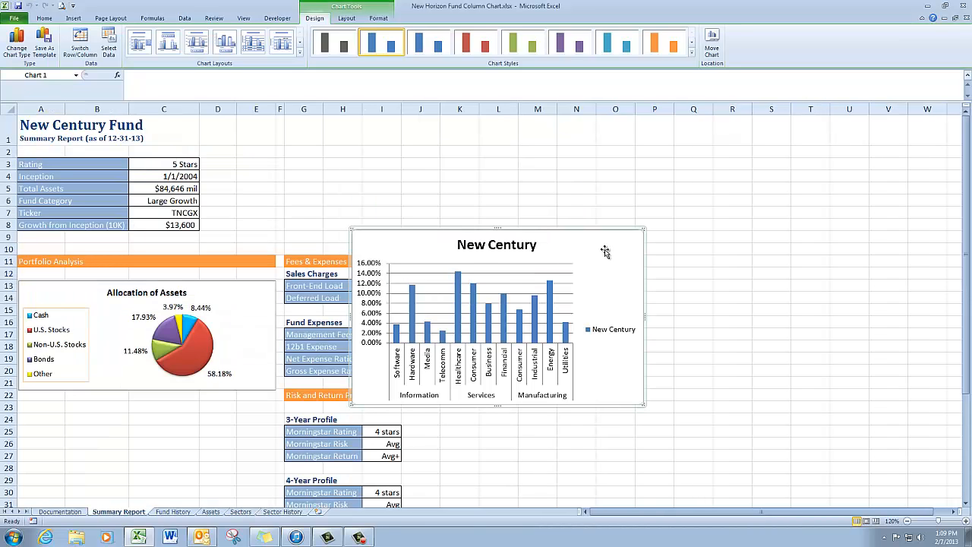
Place the column chart below the Allocation of Assets pie chart and resize it to cover about A23:E37
left_click_drag(605, 249, 271, 421)
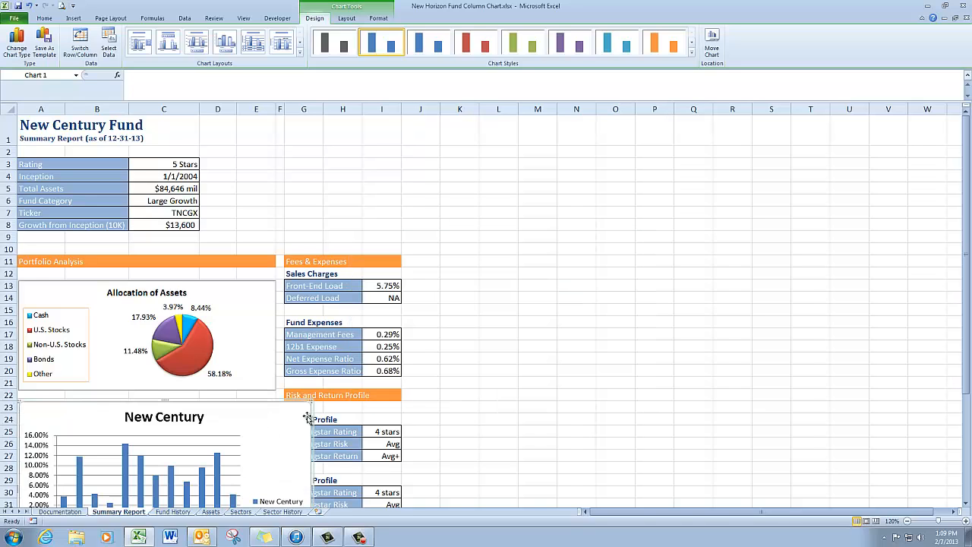
left_click(966, 464)
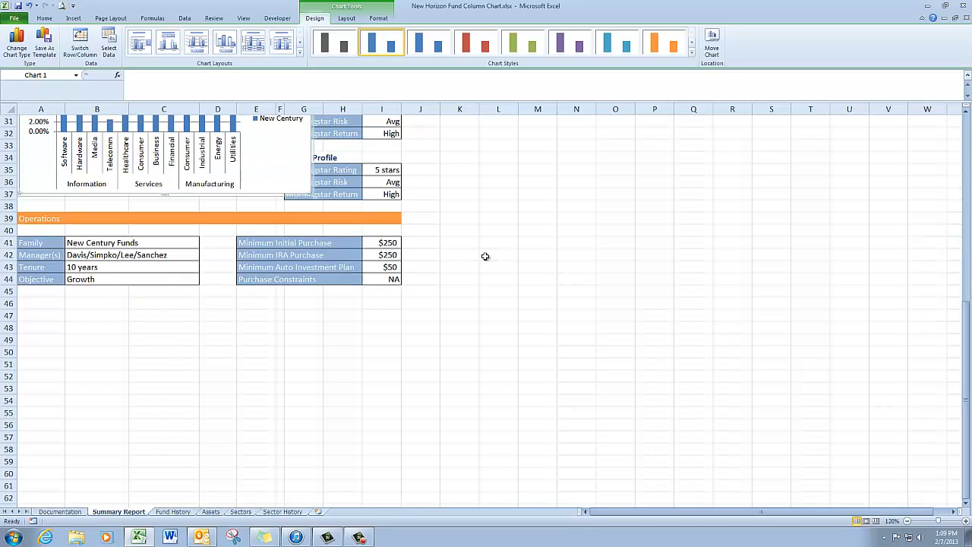
scroll(672, 215, "up", 2)
scroll(667, 217, "up", 2)
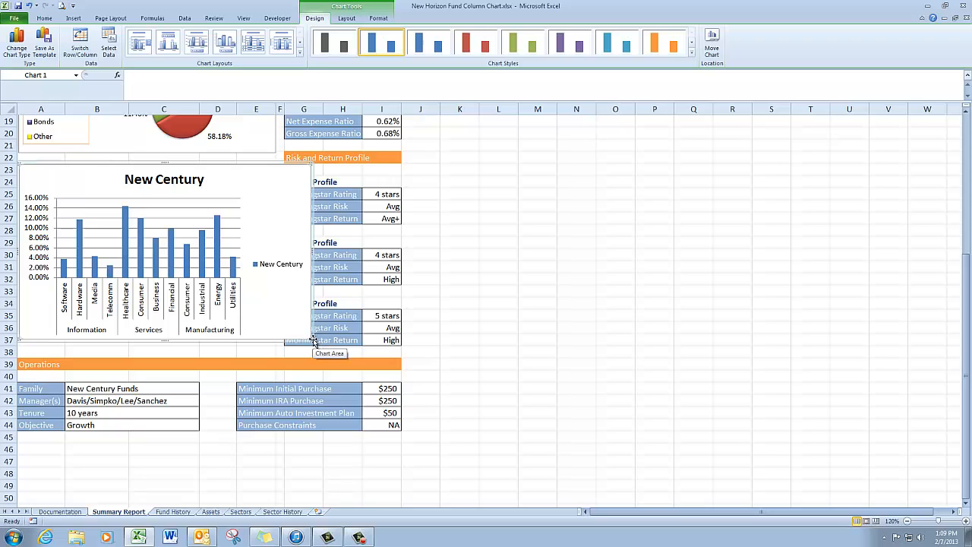
left_click_drag(309, 337, 275, 332)
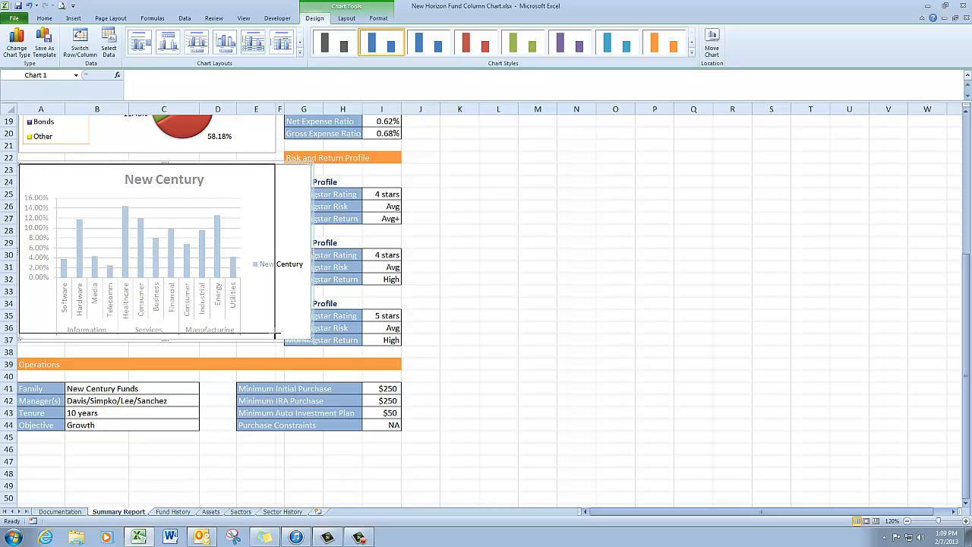
left_click_drag(275, 334, 276, 346)
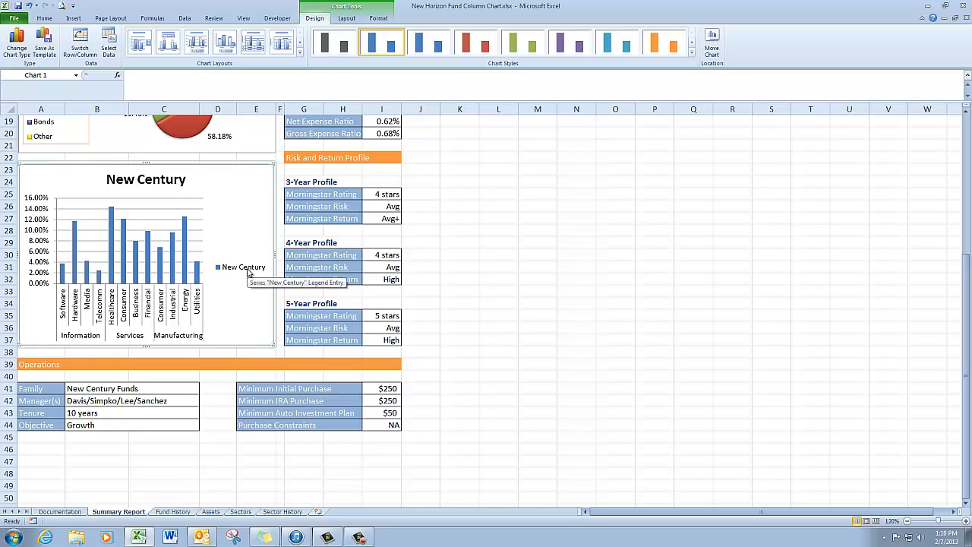
Turn off the legend of the New Century column chart
left_click(347, 18)
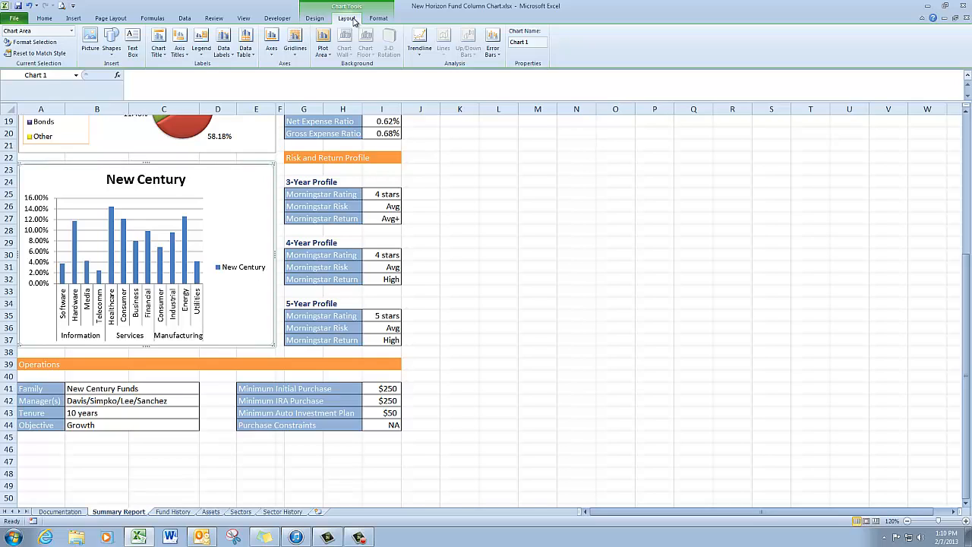
left_click(202, 42)
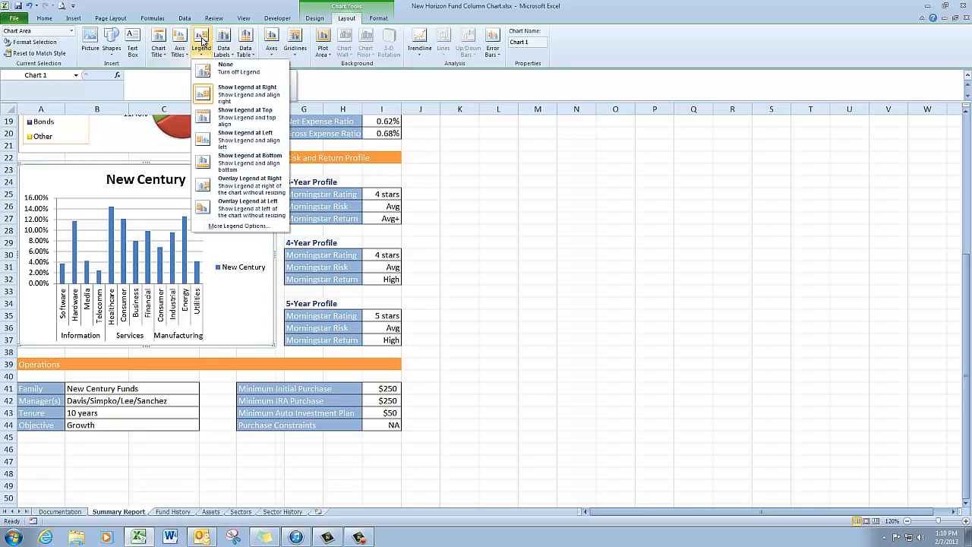
left_click(235, 72)
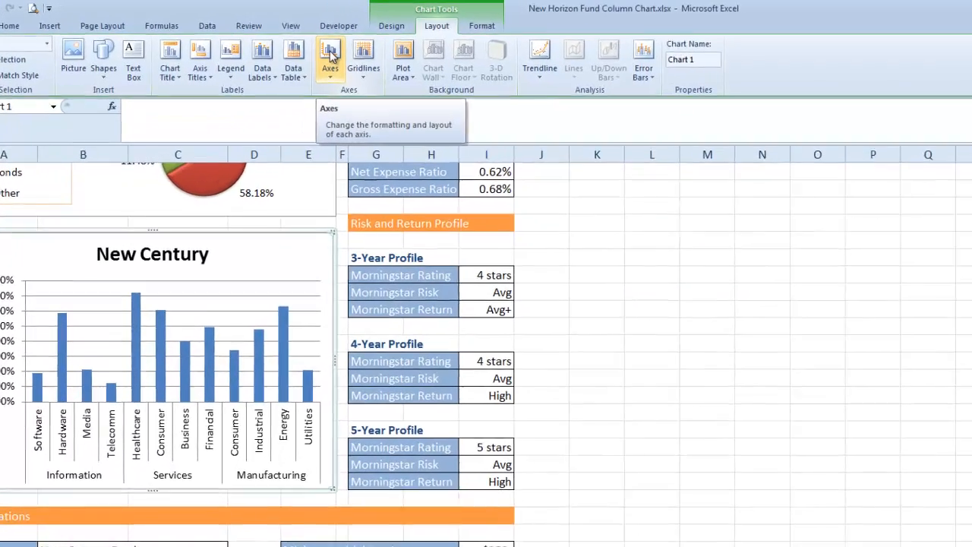
Set the chart's primary vertical axis to a fixed maximum of 0.25 and a fixed major unit of 0.05
left_click(271, 48)
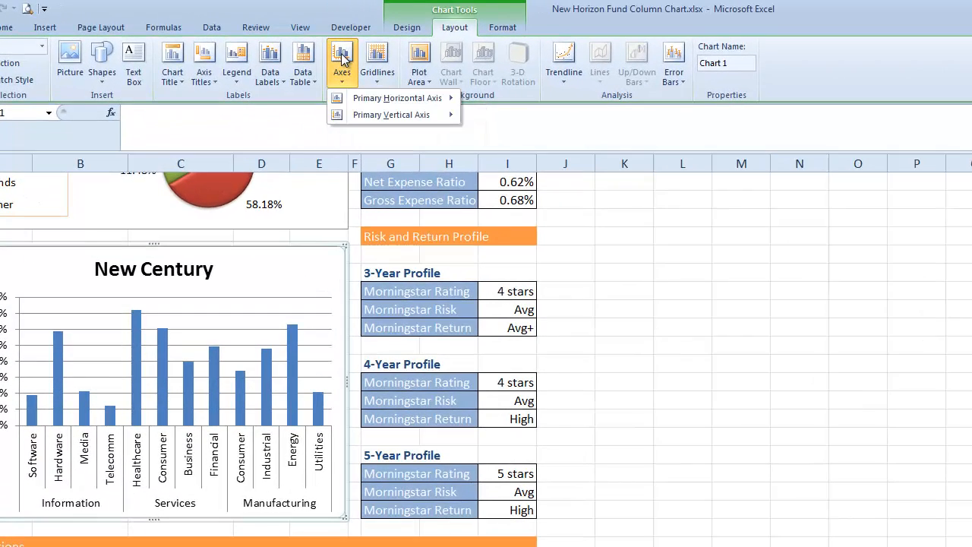
mouse_move(380, 120)
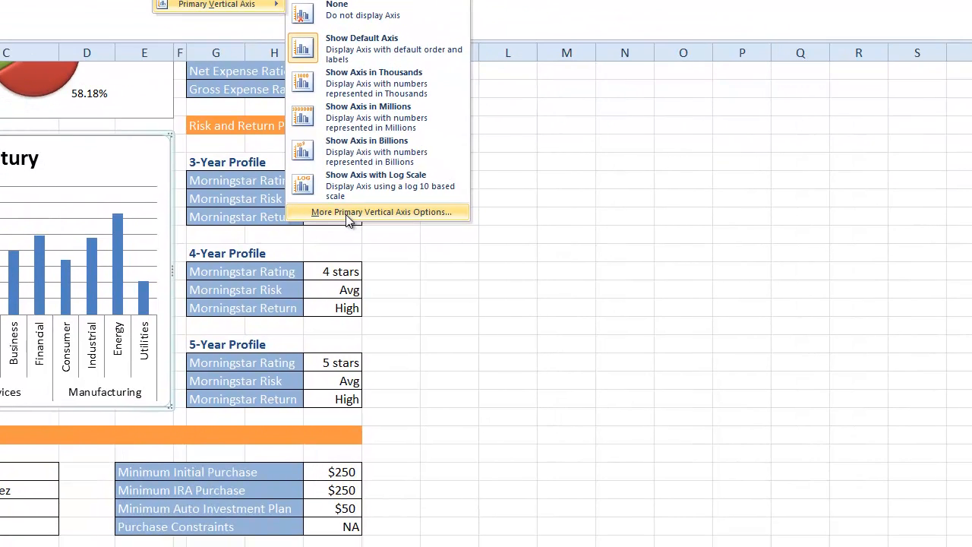
left_click(347, 213)
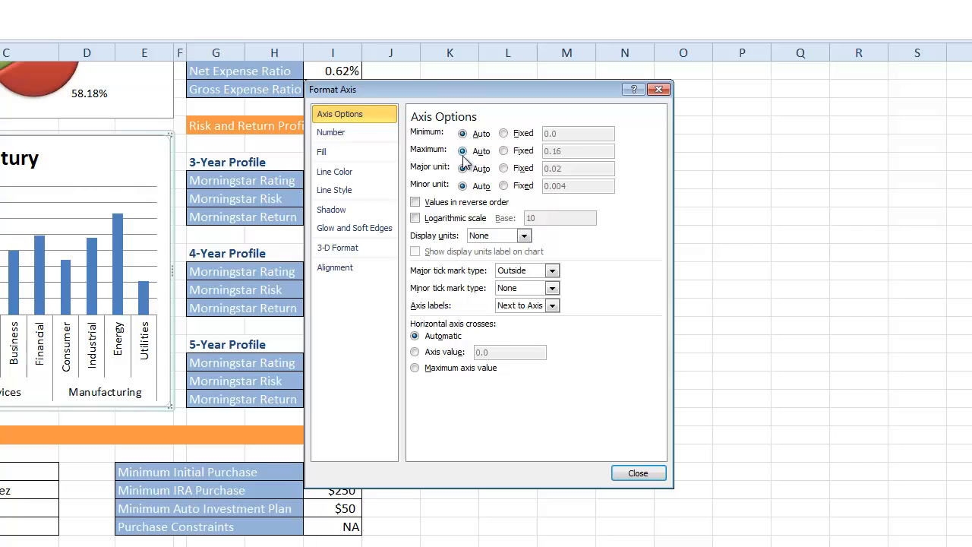
left_click(505, 152)
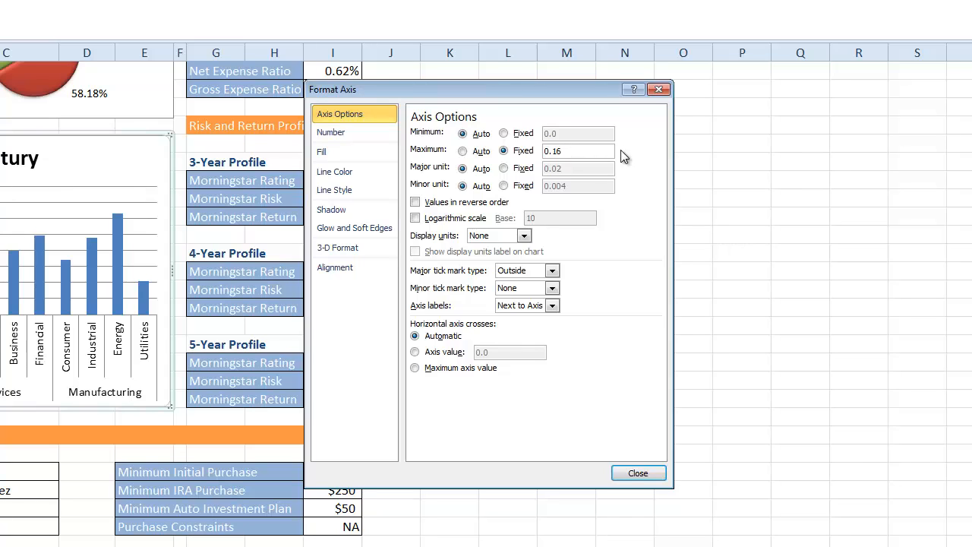
key("BackSpace")
key("BackSpace")
type("25")
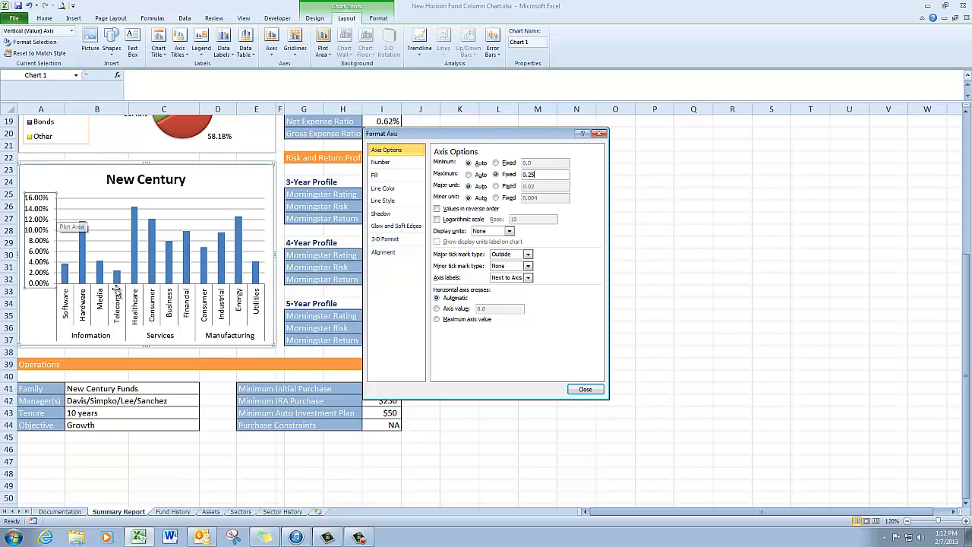
left_click(495, 186)
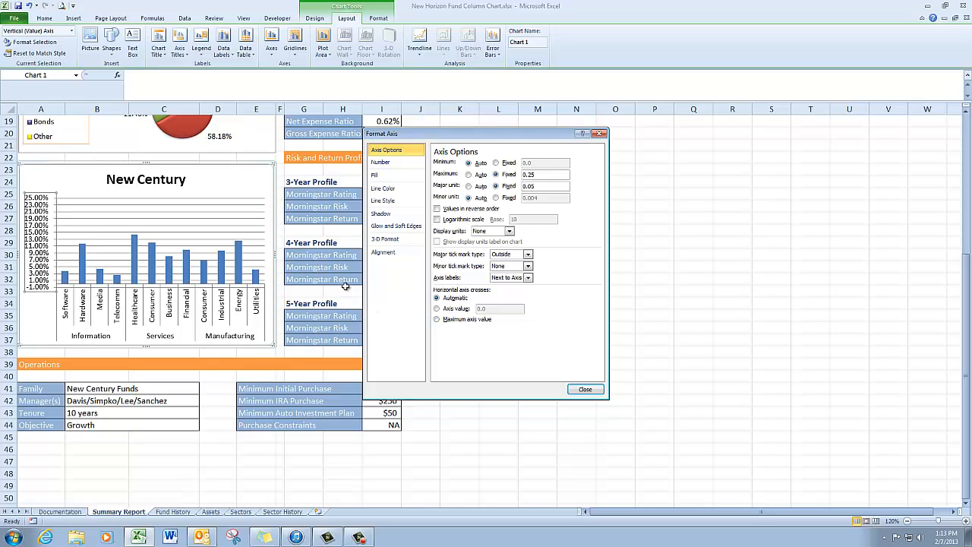
Format the vertical axis numbers as Percentage with 0 decimal places and close the axis settings
left_click(388, 164)
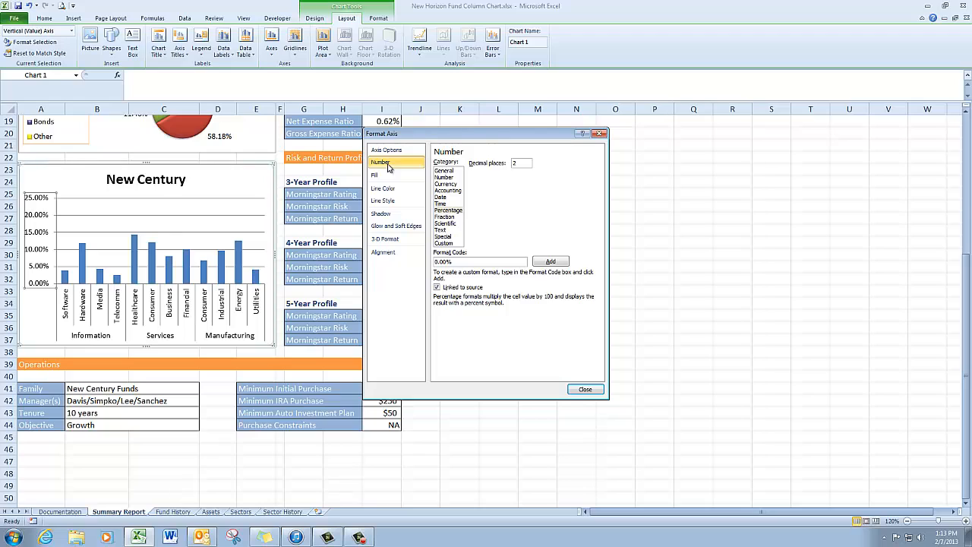
left_click(454, 210)
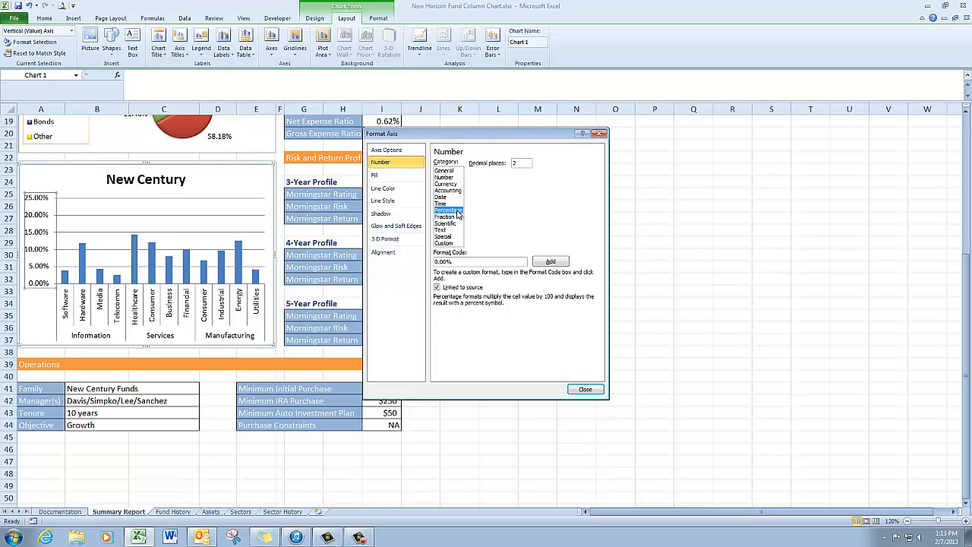
double_click(522, 162)
left_click(584, 390)
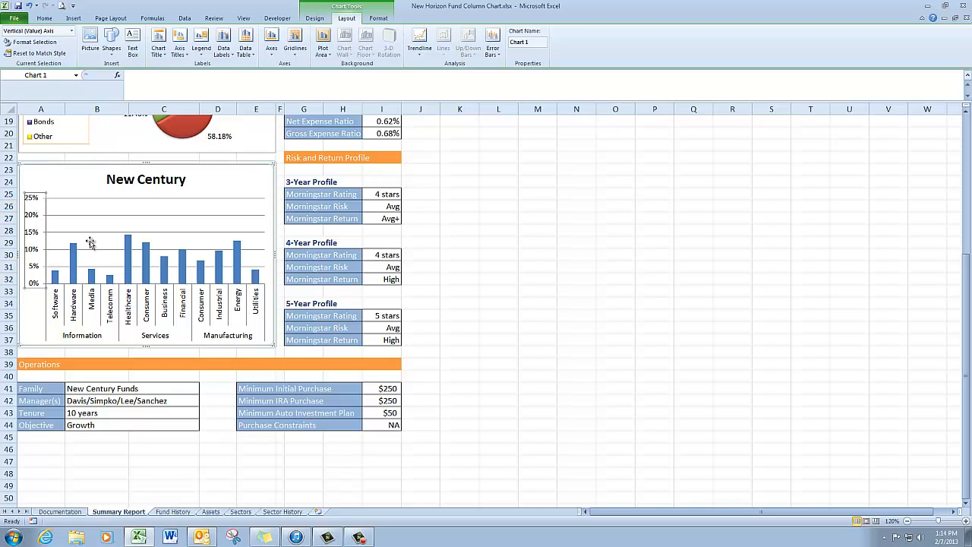
Set the font size of the vertical axis labels and the horizontal category axis labels to 8
left_click(45, 18)
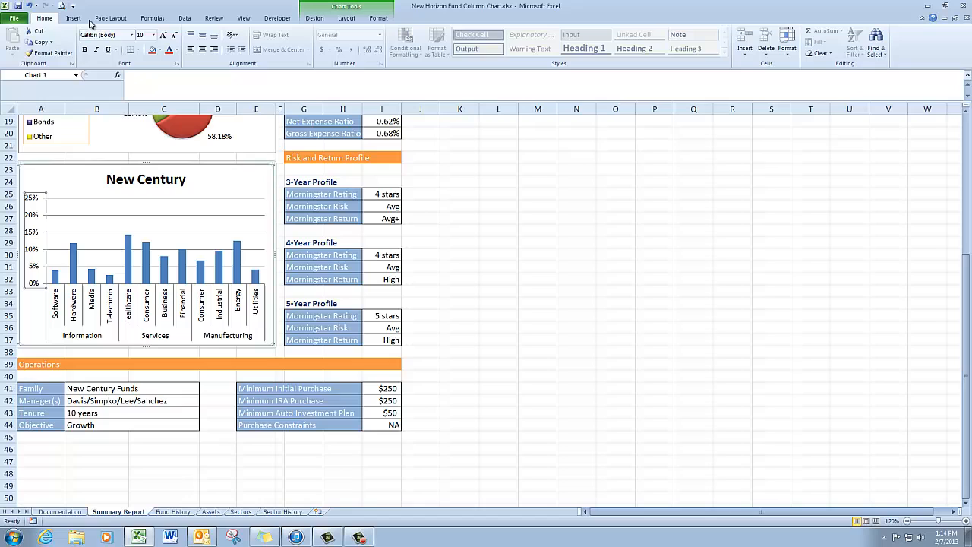
left_click(154, 36)
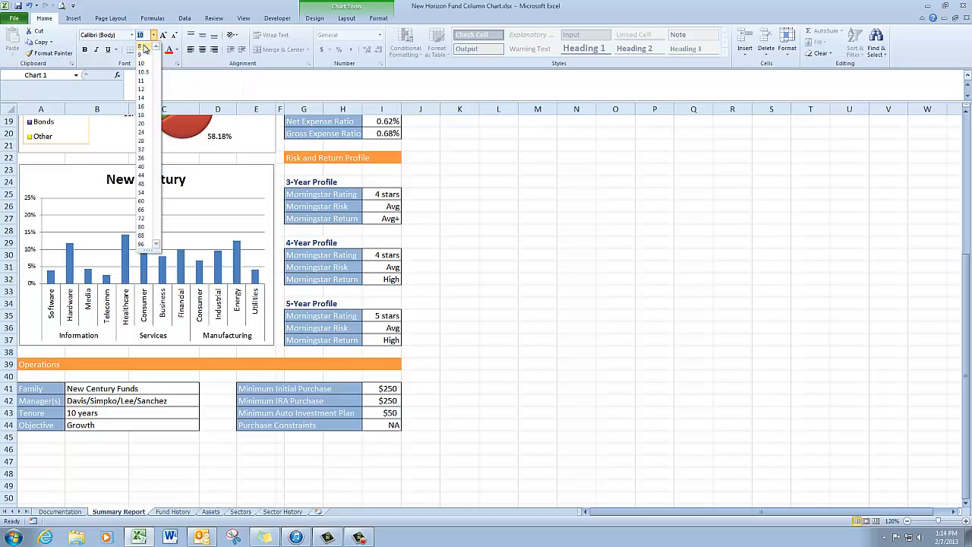
left_click(144, 48)
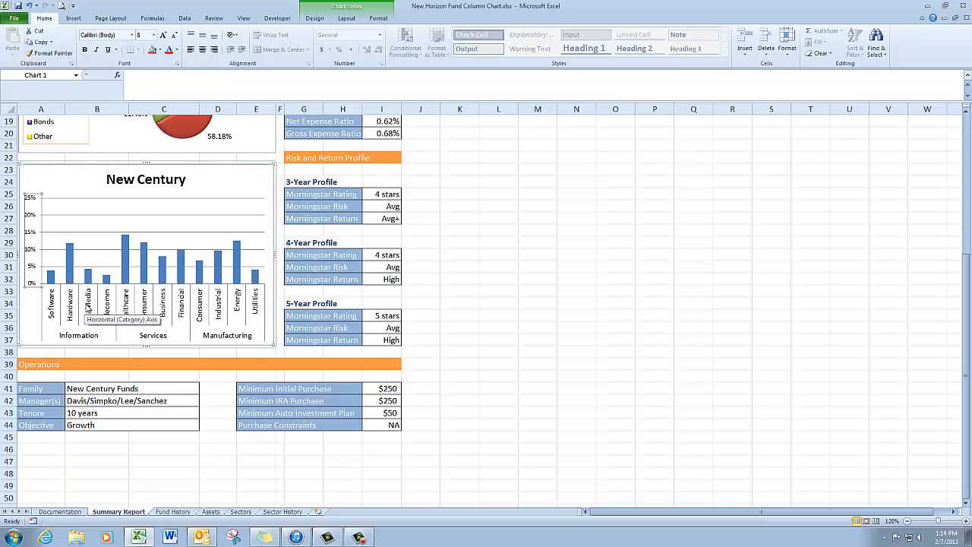
left_click(88, 309)
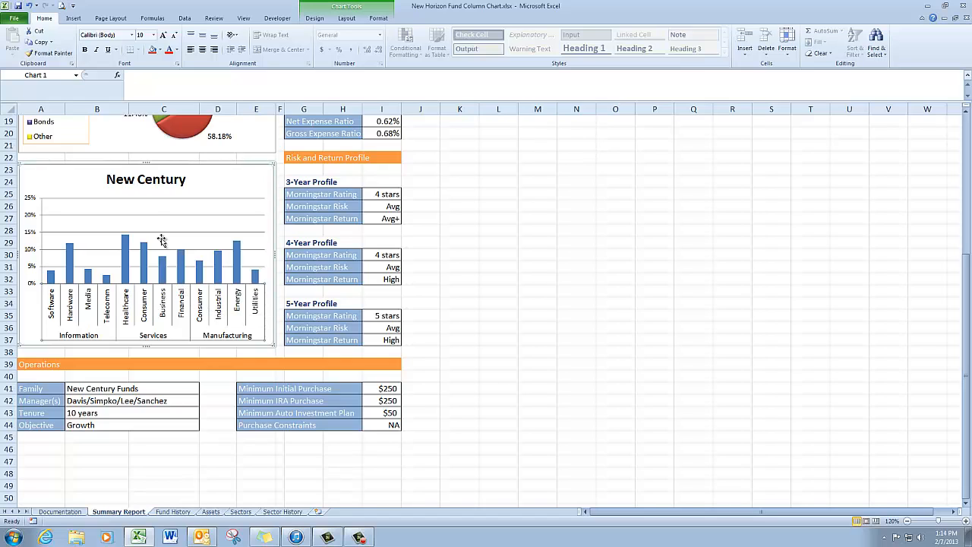
left_click(155, 36)
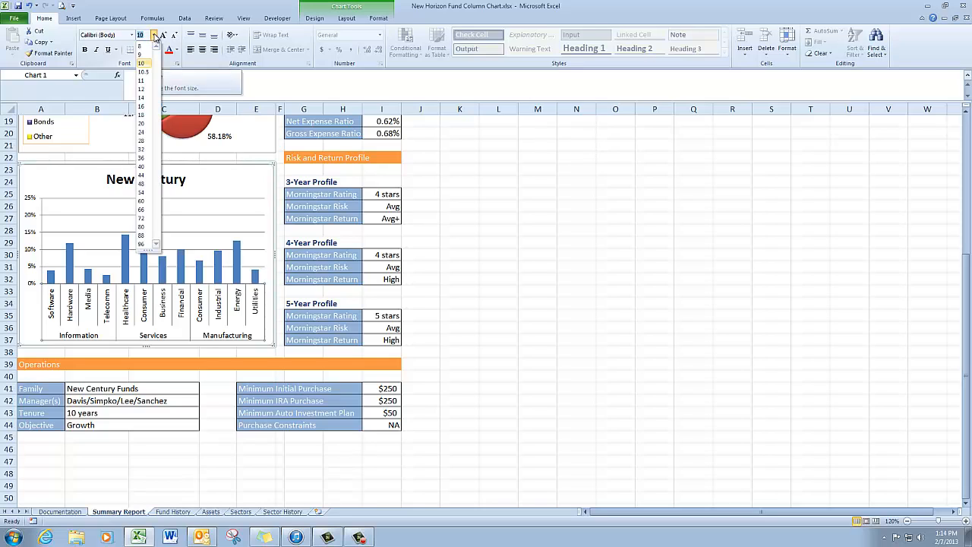
left_click(147, 47)
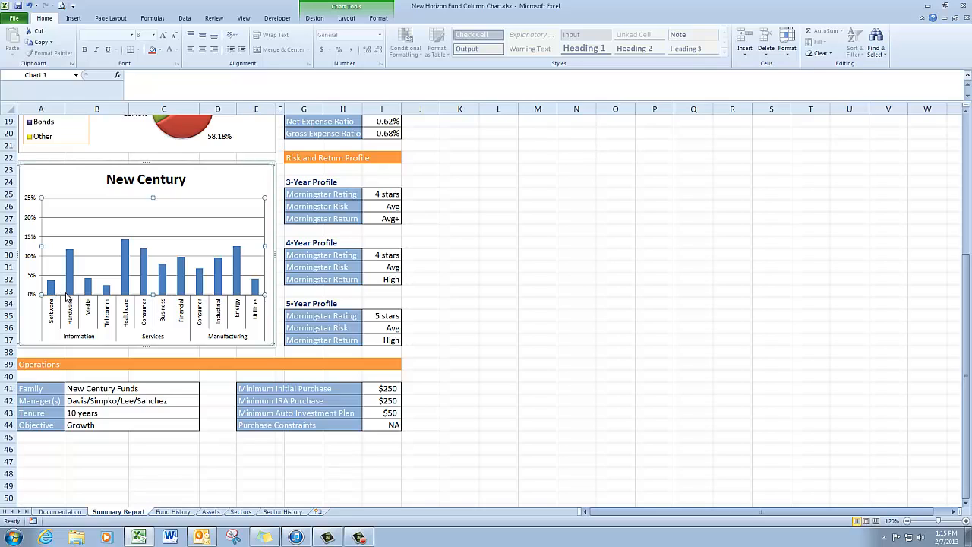
Select the "New Century" data series through the chart elements and set its gap width to 50%
mouse_move(90, 296)
mouse_move(142, 282)
left_click(348, 20)
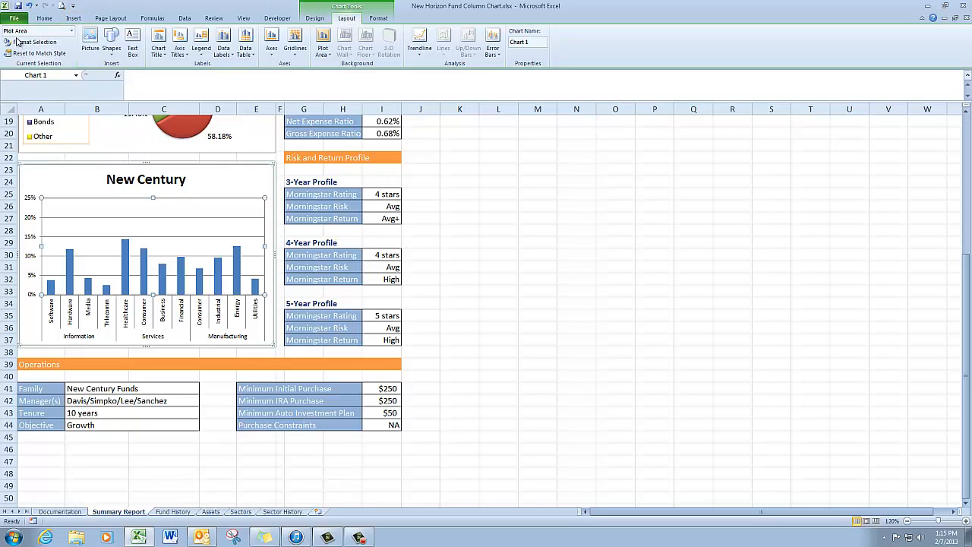
left_click(73, 34)
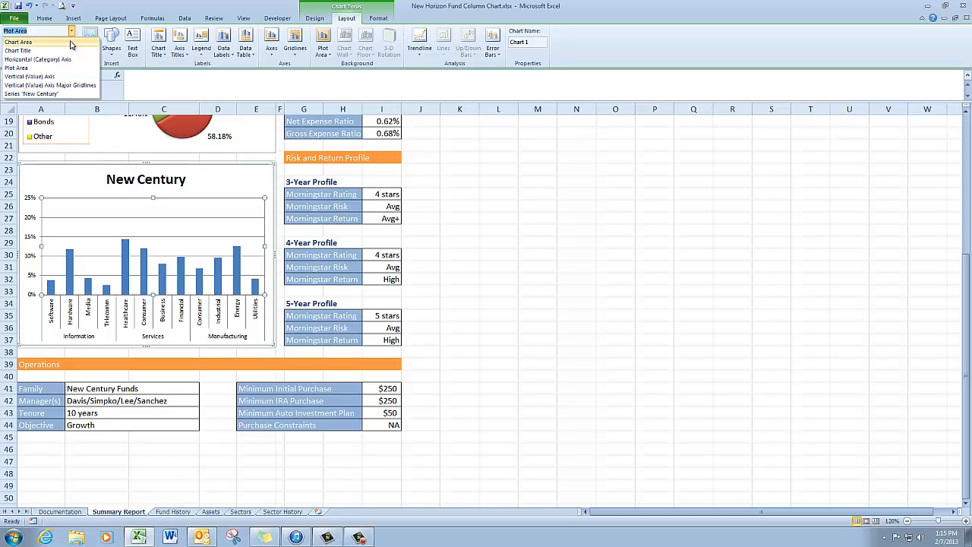
left_click(71, 94)
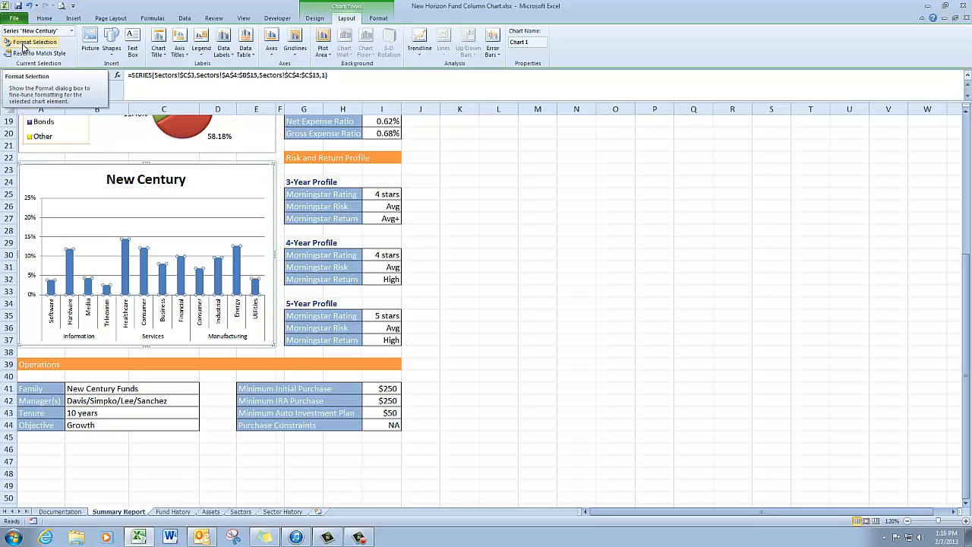
left_click(23, 44)
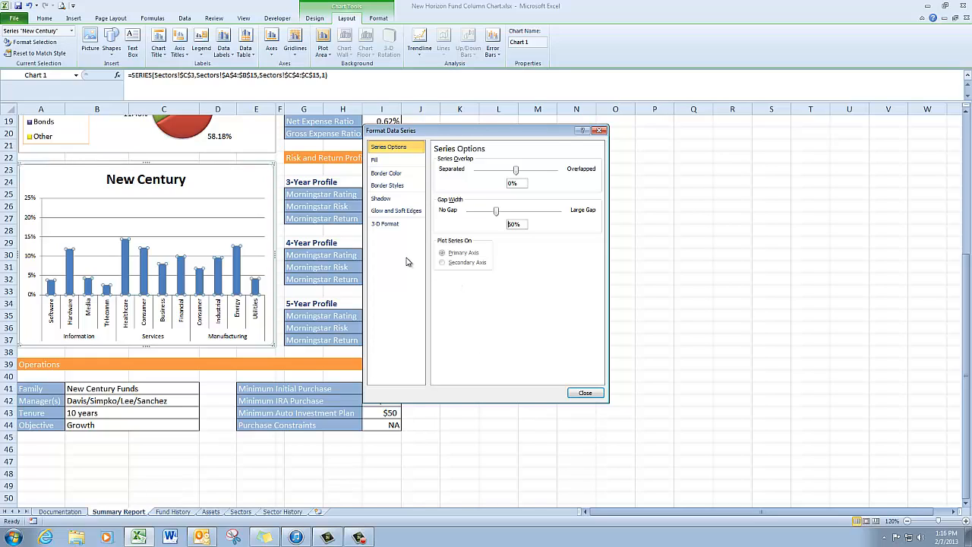
Apply a linear gradient fill with the Linear Right direction to the "New Century" columns, close the series formatting and deselect the chart
left_click(411, 165)
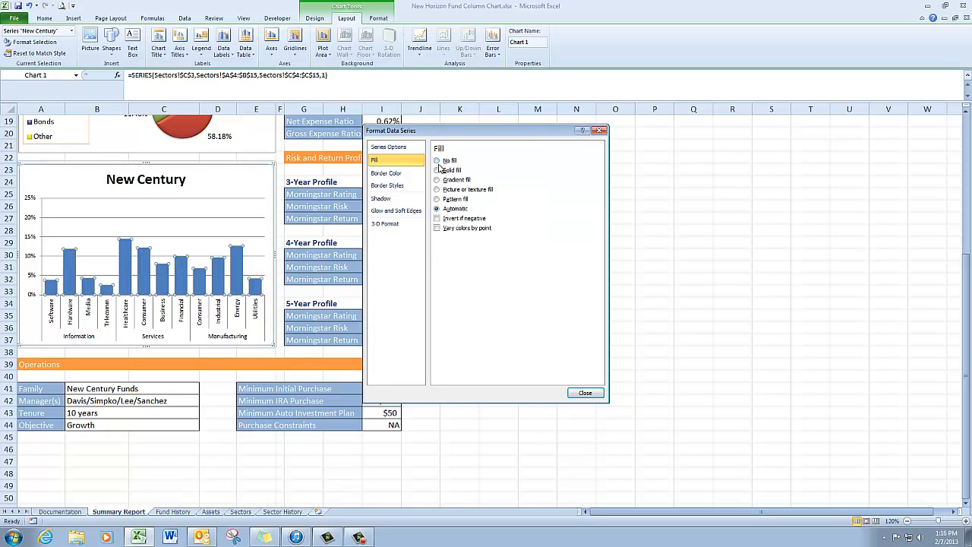
left_click(438, 180)
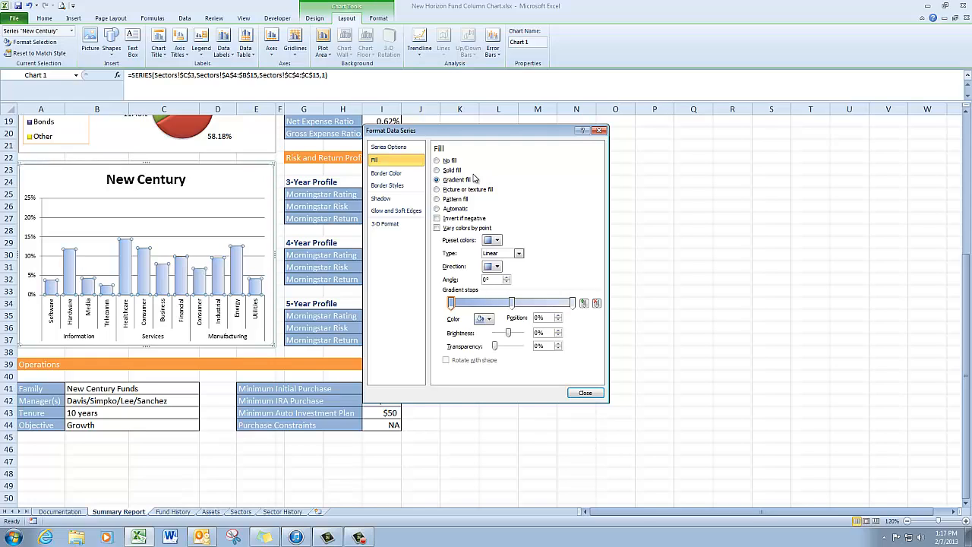
left_click(498, 267)
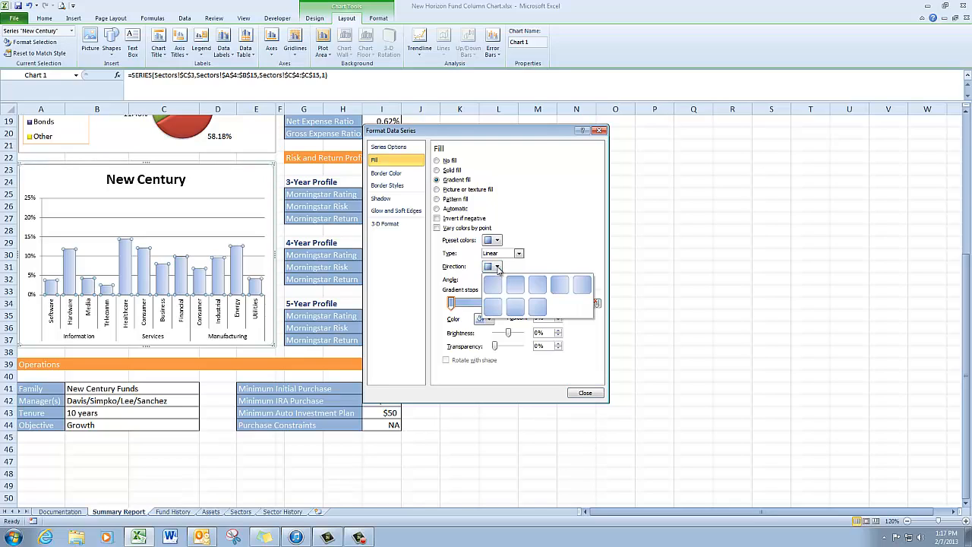
left_click(560, 286)
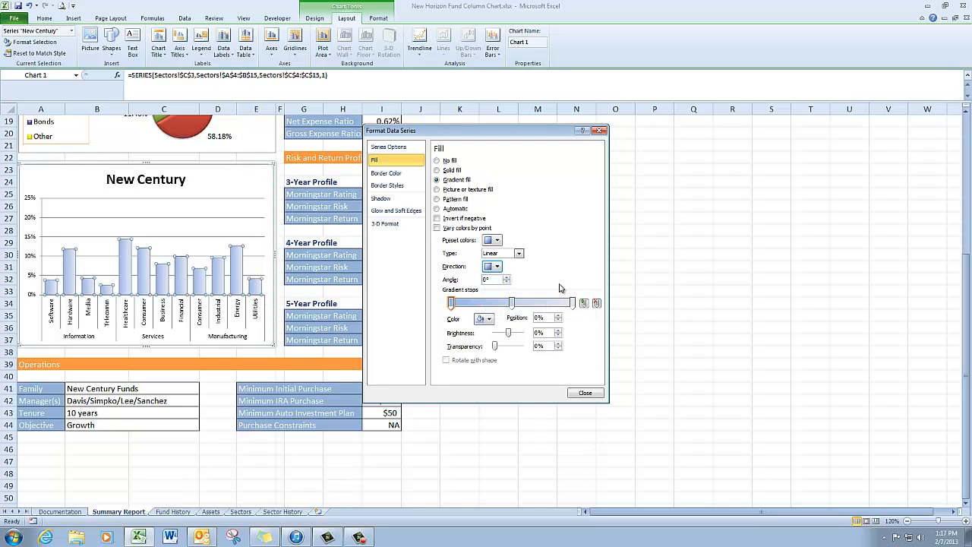
left_click(585, 394)
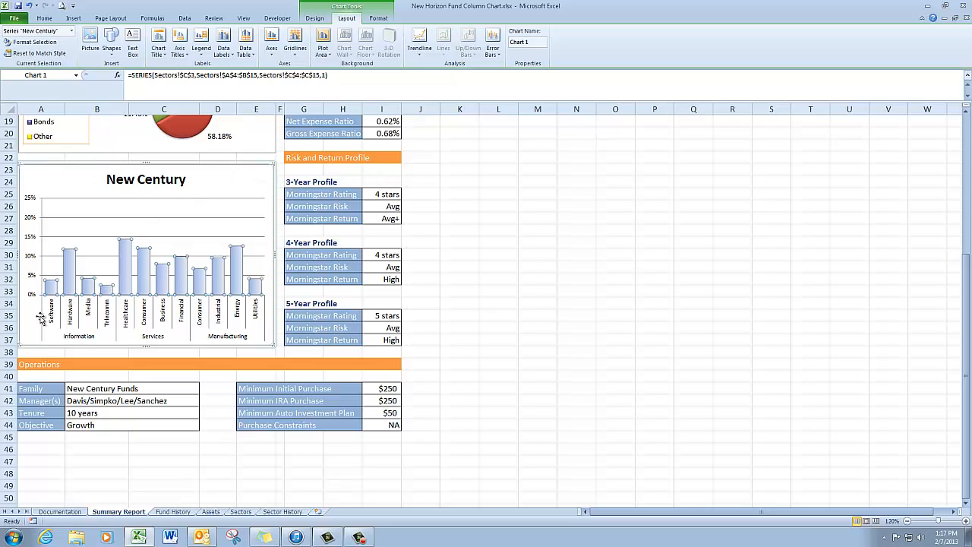
left_click(36, 353)
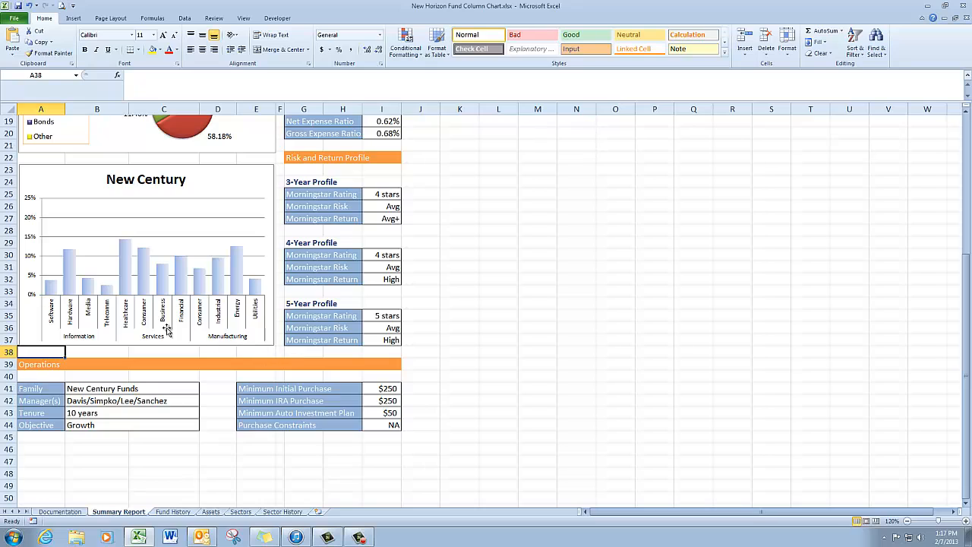
mouse_move(54, 295)
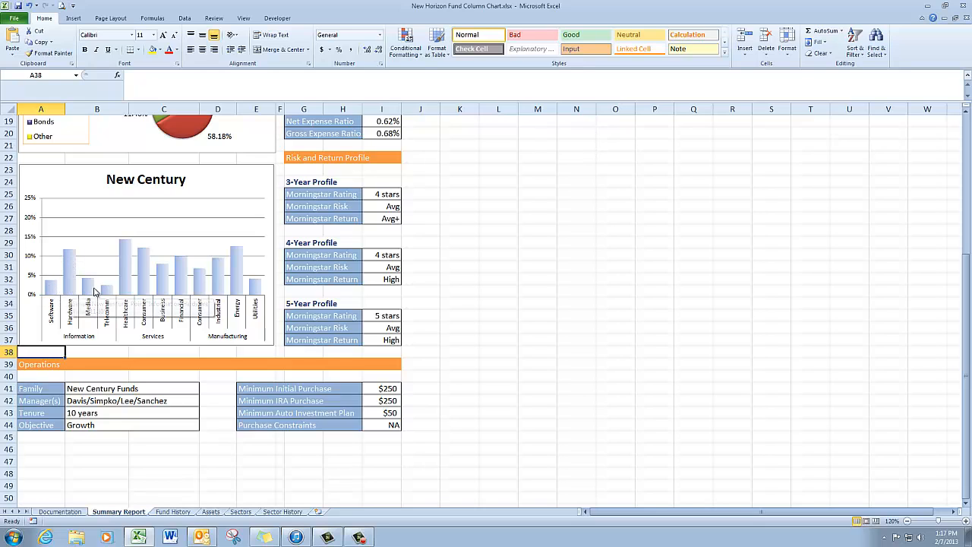
mouse_move(128, 295)
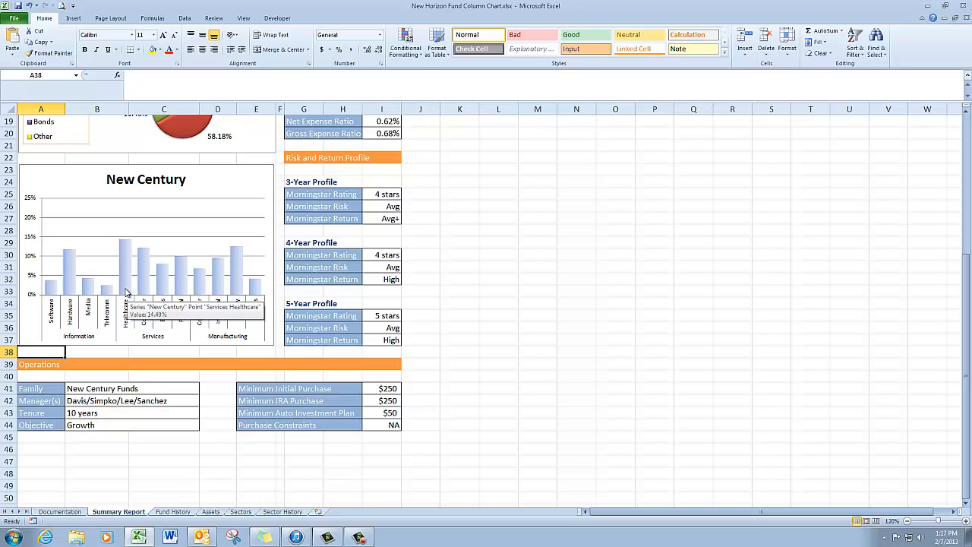